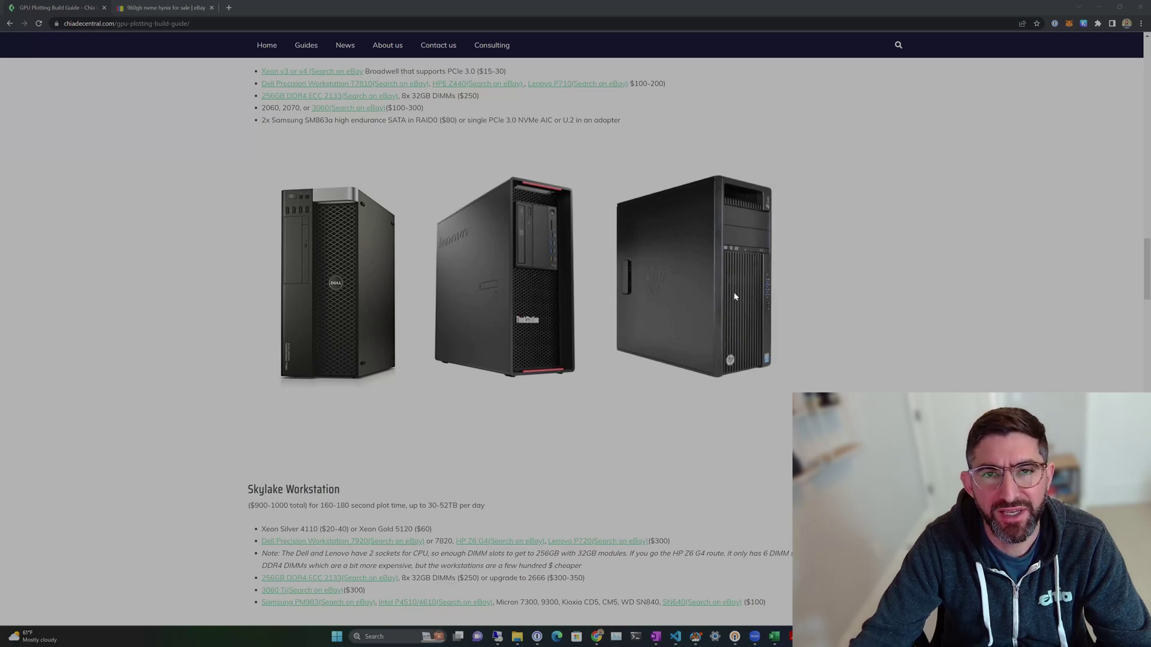
Step: Open the HP Z6 G4 eBay link in the guide's Skylake Workstation list, and search eBay for "64gb ddr4 ecc"
{"action": "scroll", "coordinate": [689, 270], "scroll_direction": "down", "scroll_amount": 2}
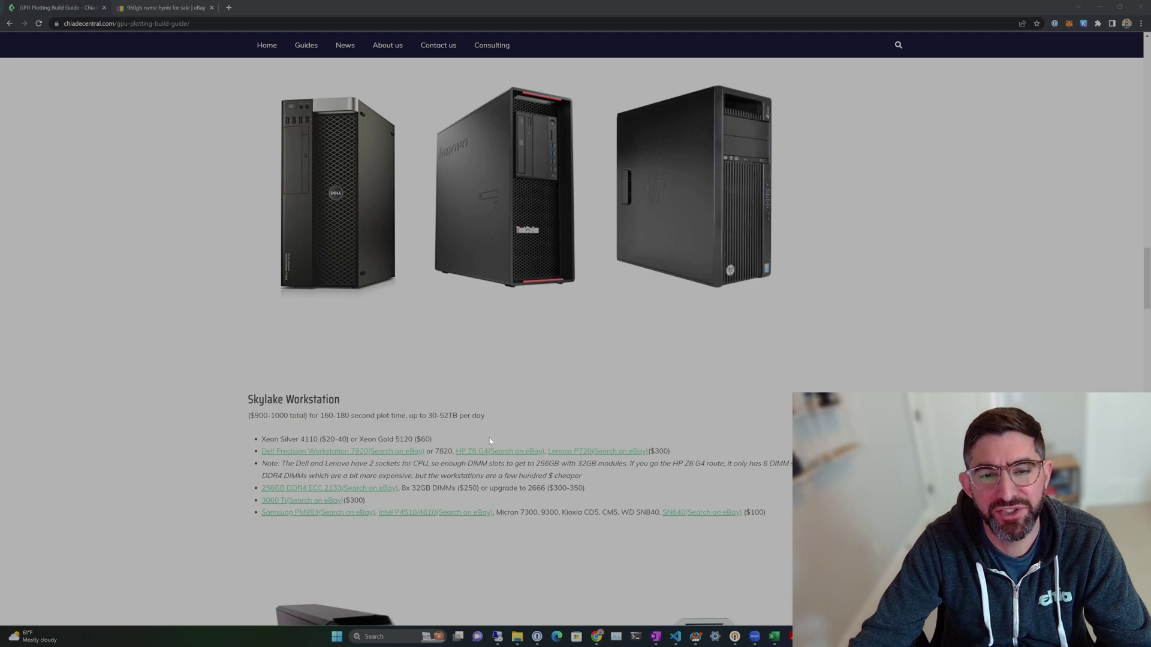
{"action": "left_click", "coordinate": [492, 453]}
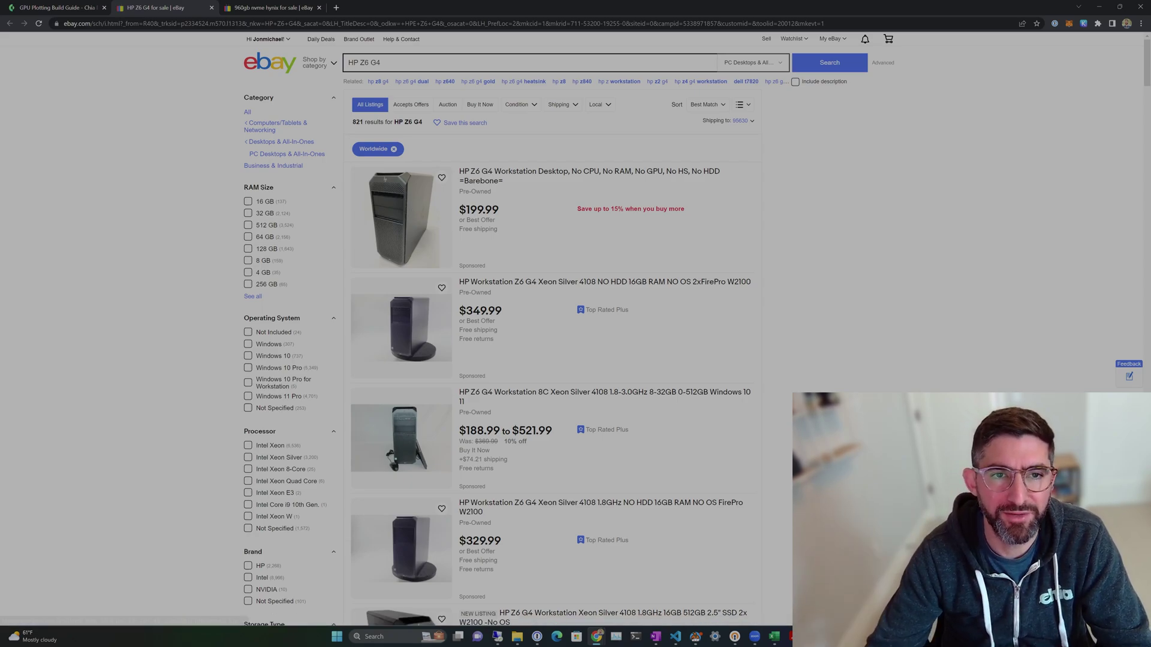
{"action": "left_click", "coordinate": [363, 62]}
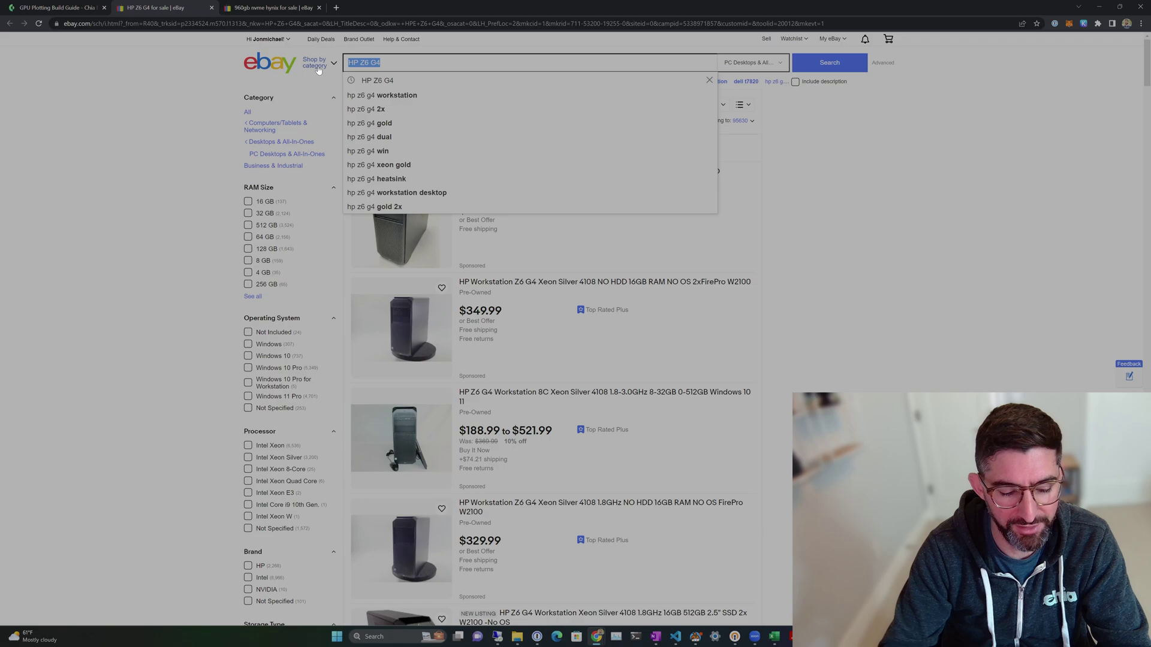
{"action": "type", "text": "64"}
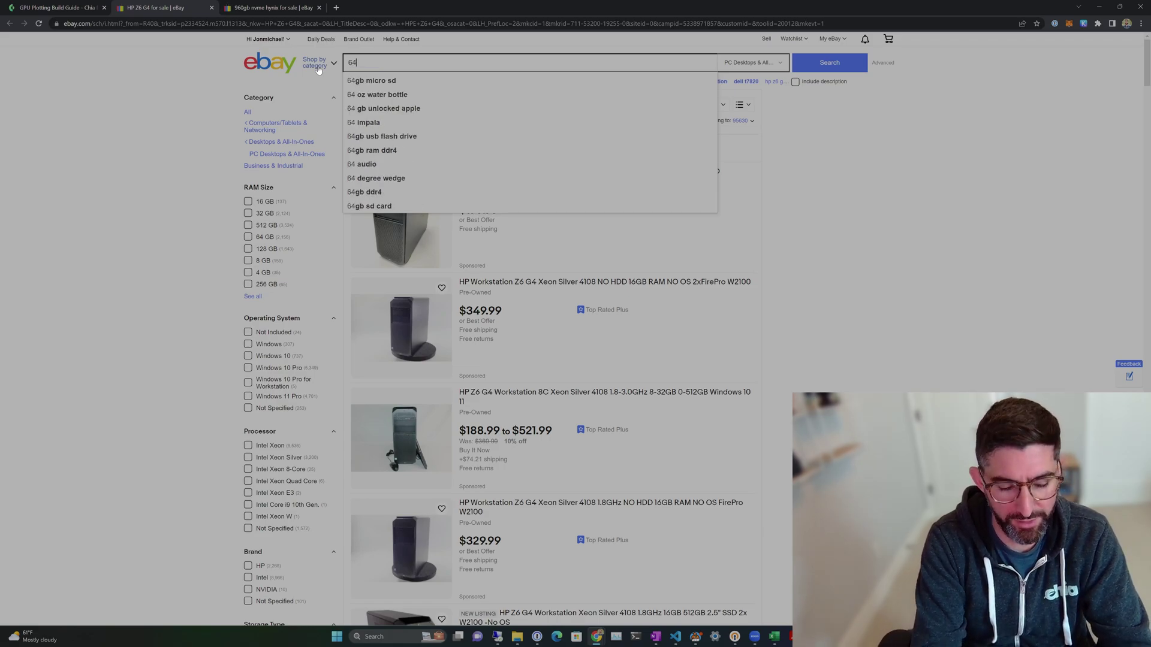
{"action": "type", "text": "gb d"}
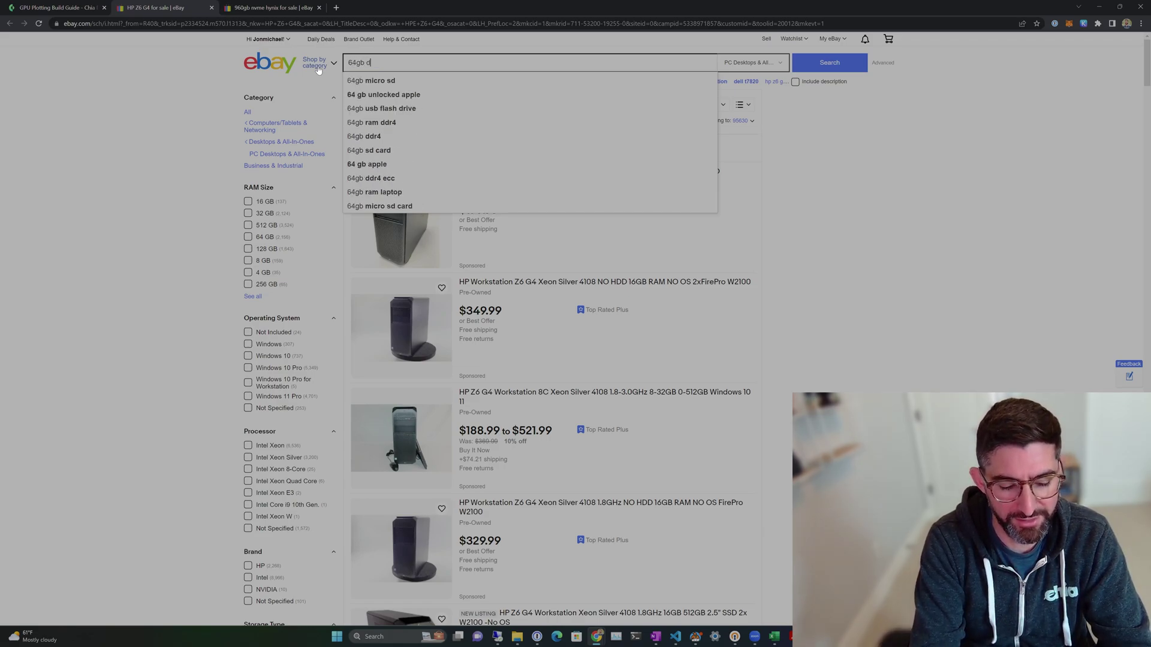
{"action": "type", "text": "dr4 ecc"}
{"action": "key", "text": "Return"}
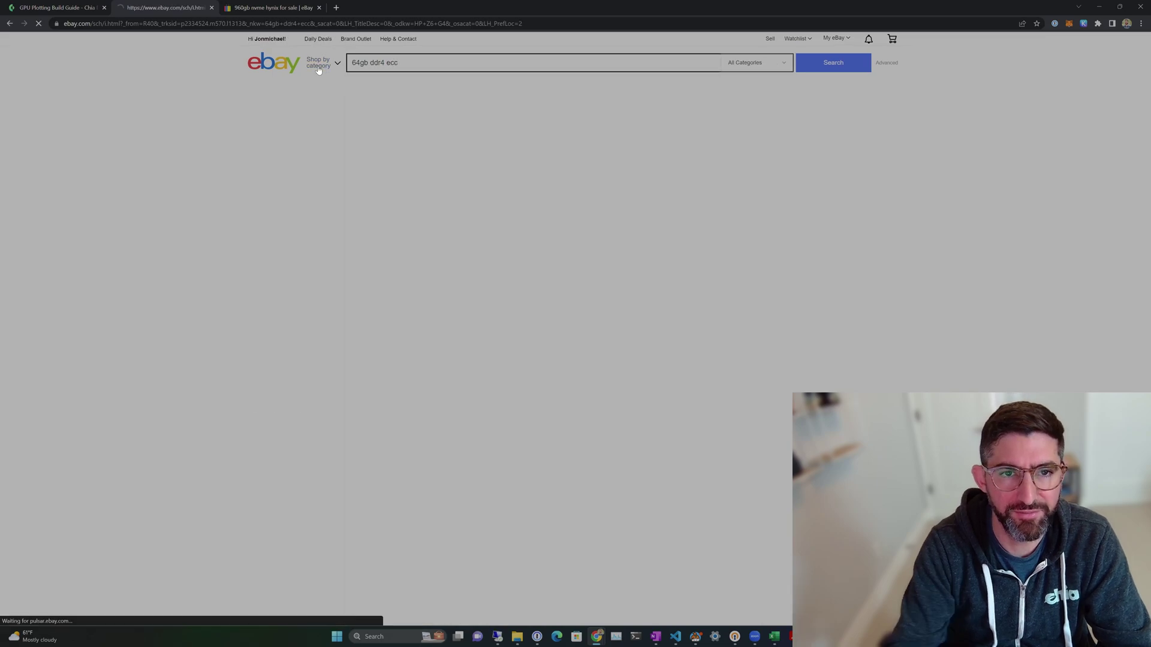
Step: Examine the 64 GB DDR4 ECC memory listings and compare their prices, speeds and module types
{"action": "scroll", "coordinate": [462, 198], "scroll_direction": "down", "scroll_amount": 3}
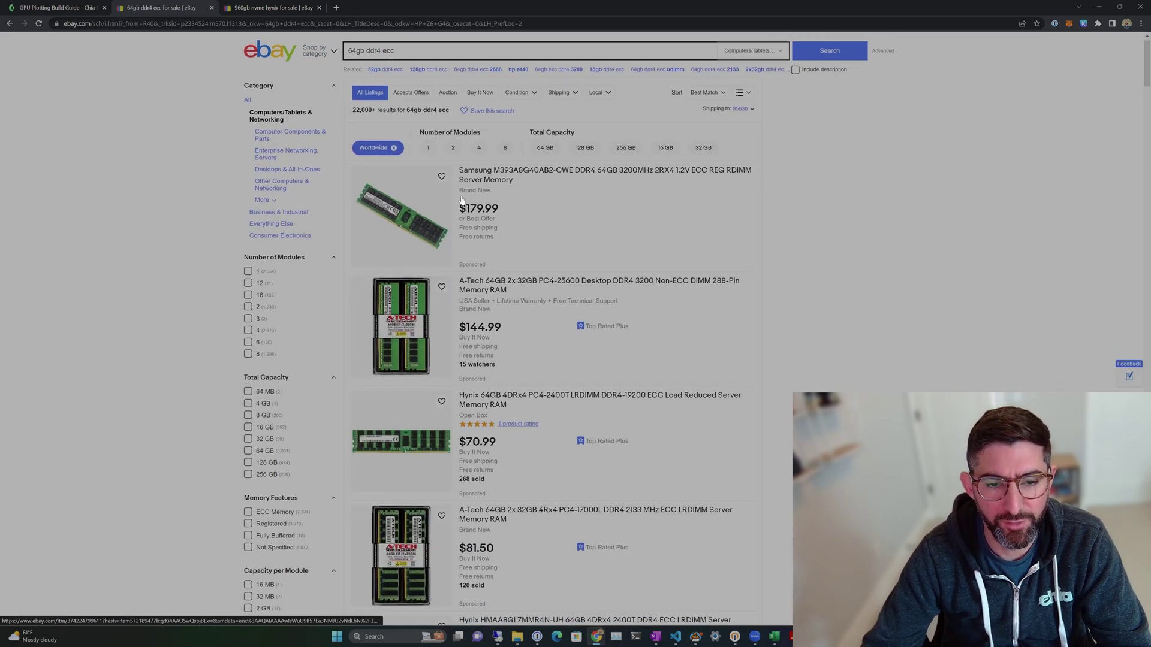
{"action": "scroll", "coordinate": [462, 198], "scroll_direction": "down", "scroll_amount": 2}
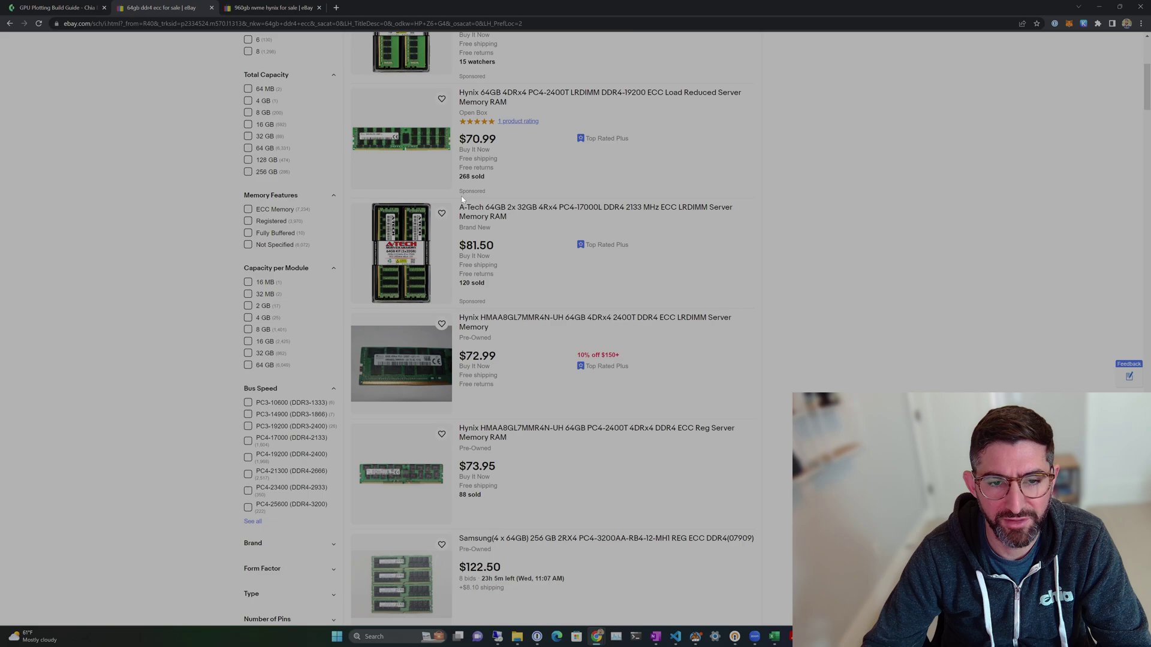
{"action": "scroll", "coordinate": [462, 201], "scroll_direction": "down", "scroll_amount": 2}
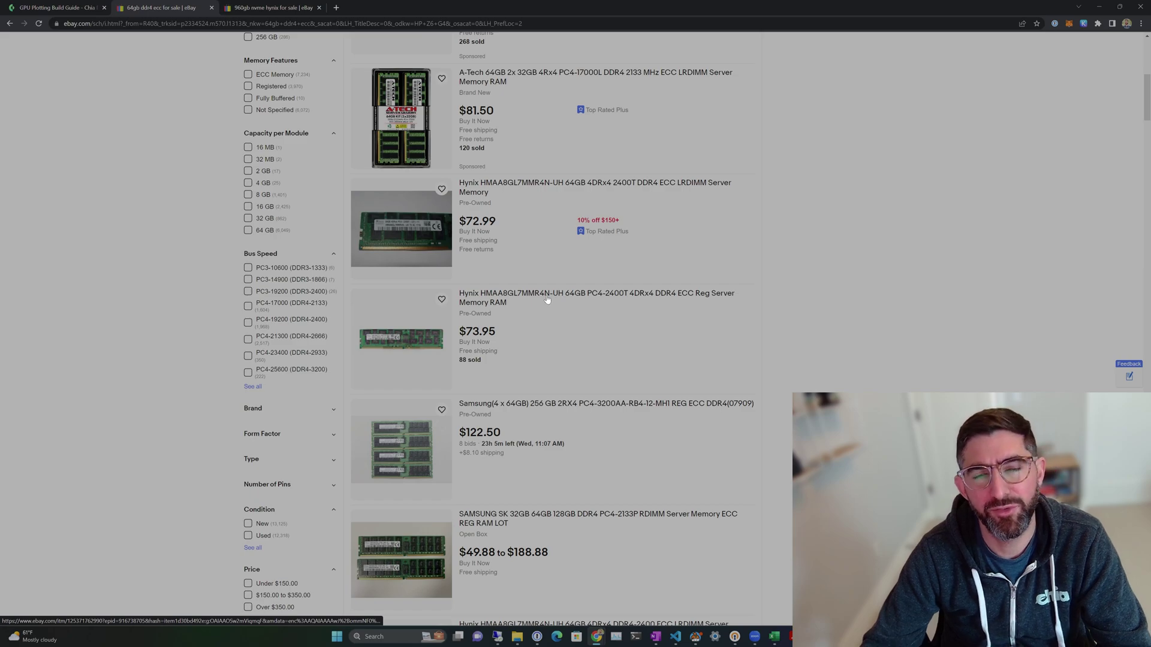
{"action": "scroll", "coordinate": [547, 299], "scroll_direction": "up", "scroll_amount": 3}
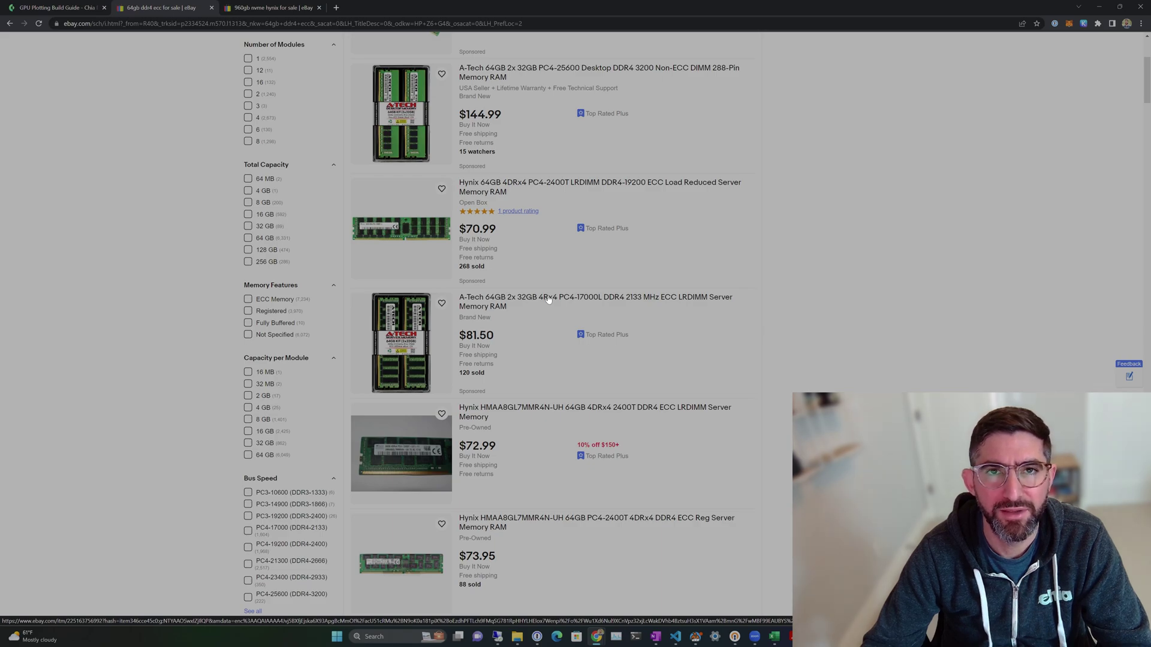
{"action": "scroll", "coordinate": [485, 293], "scroll_direction": "up", "scroll_amount": 3}
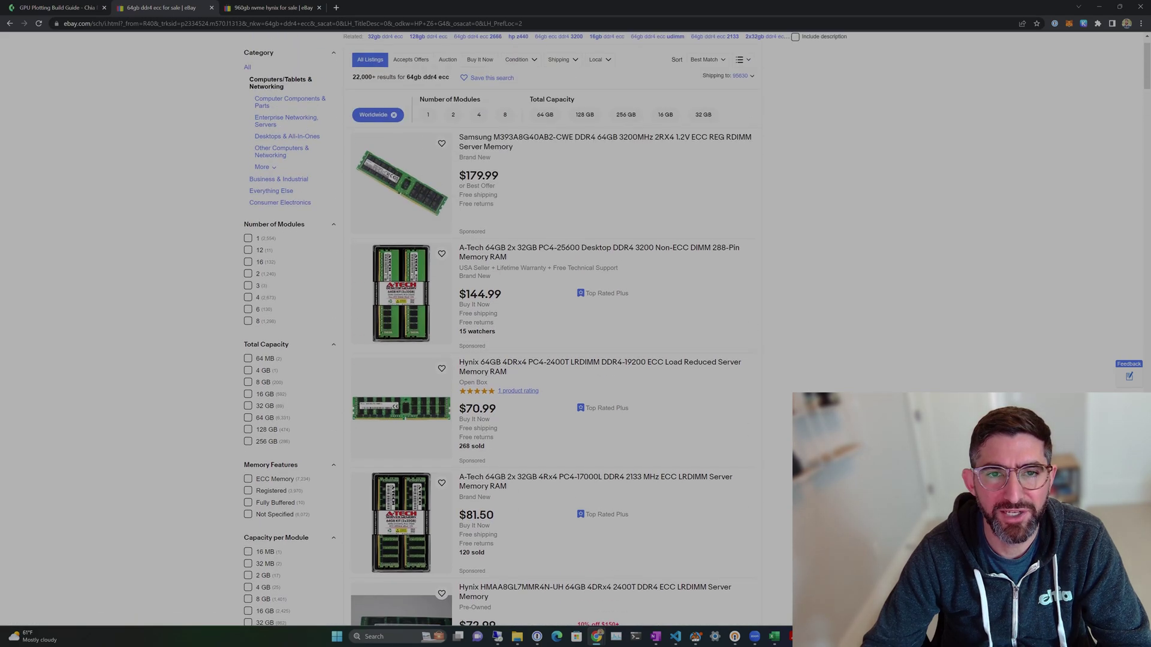
{"action": "scroll", "coordinate": [485, 292], "scroll_direction": "down", "scroll_amount": 7}
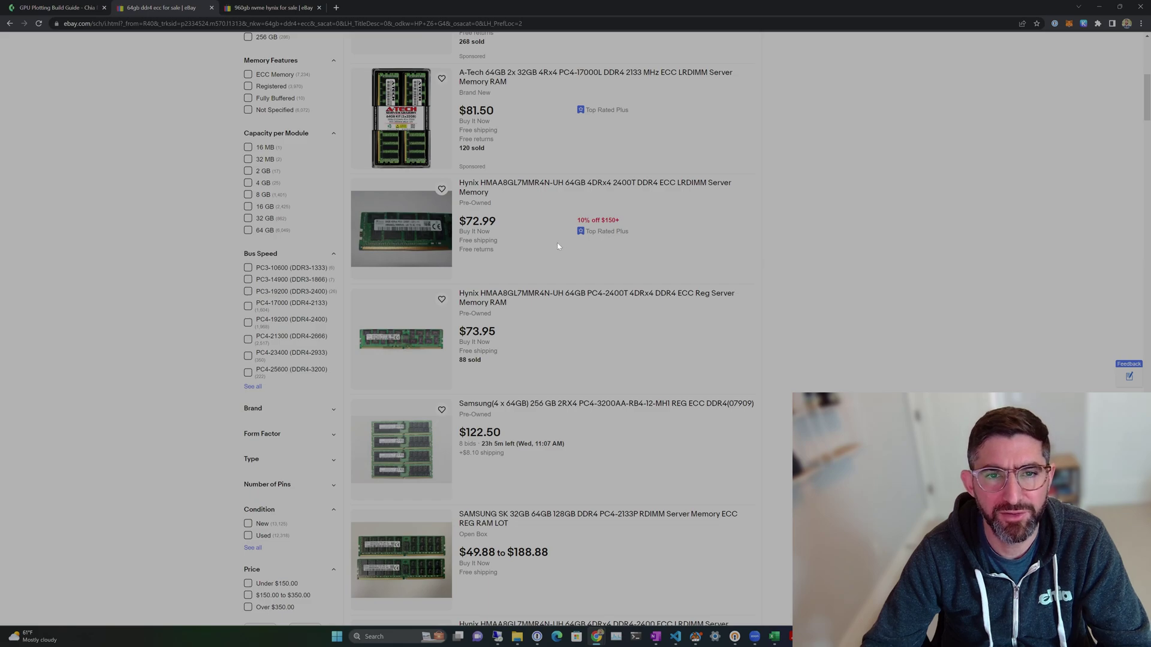
{"action": "scroll", "coordinate": [576, 247], "scroll_direction": "up", "scroll_amount": 8}
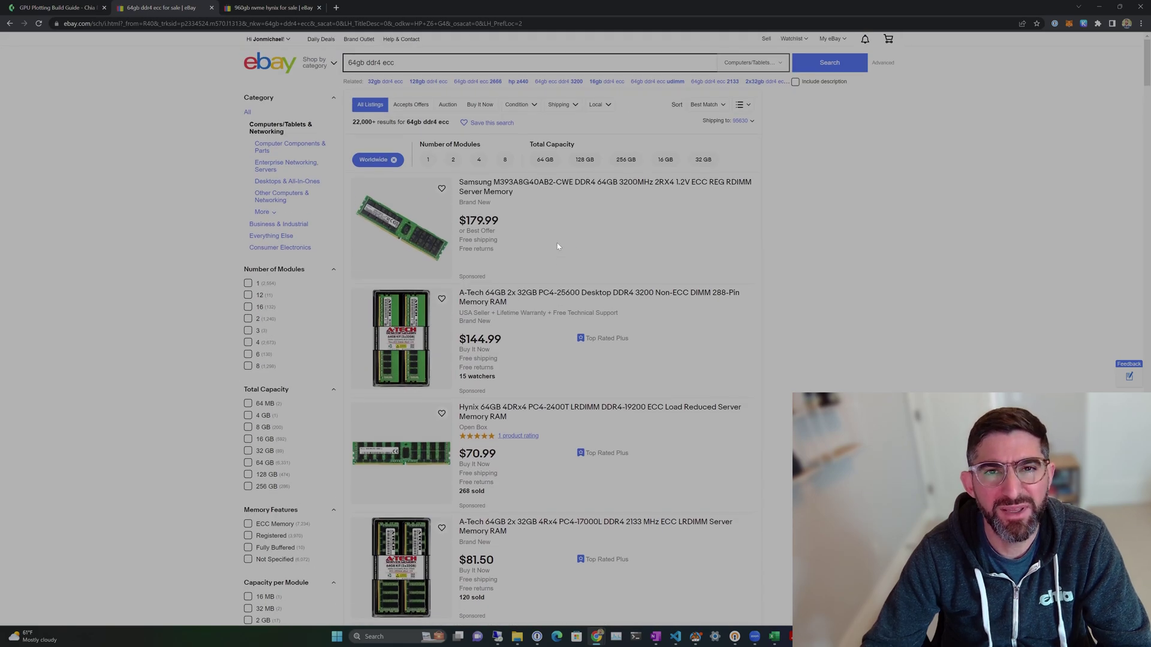
{"action": "scroll", "coordinate": [557, 246], "scroll_direction": "down", "scroll_amount": 2}
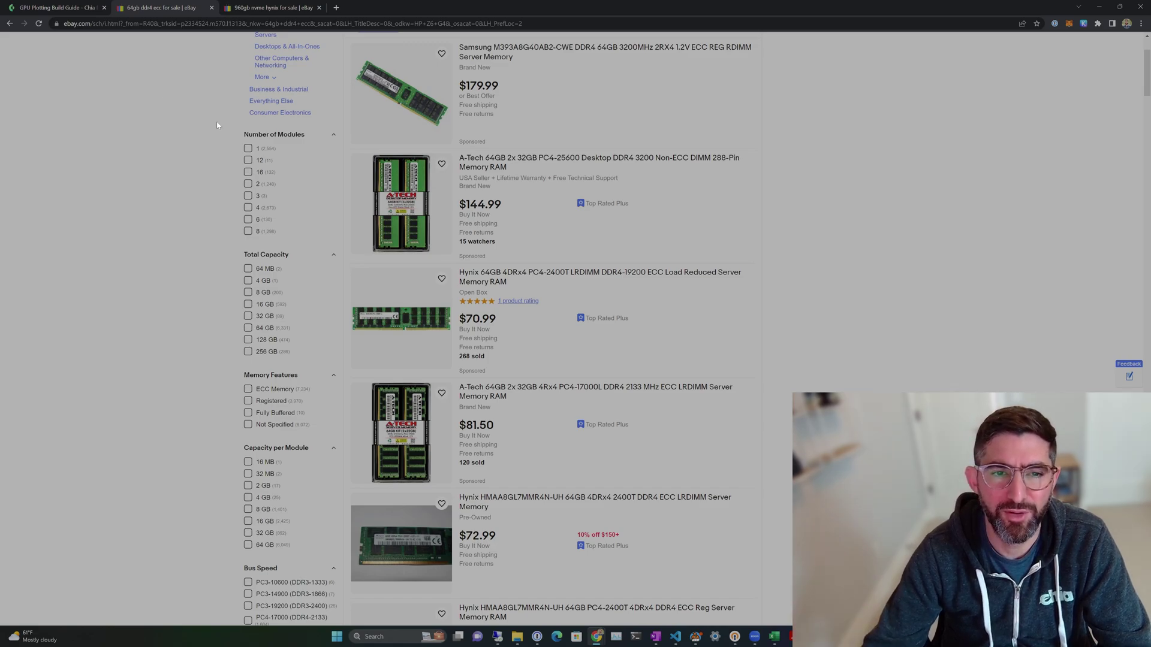
{"action": "scroll", "coordinate": [224, 128], "scroll_direction": "up", "scroll_amount": 2}
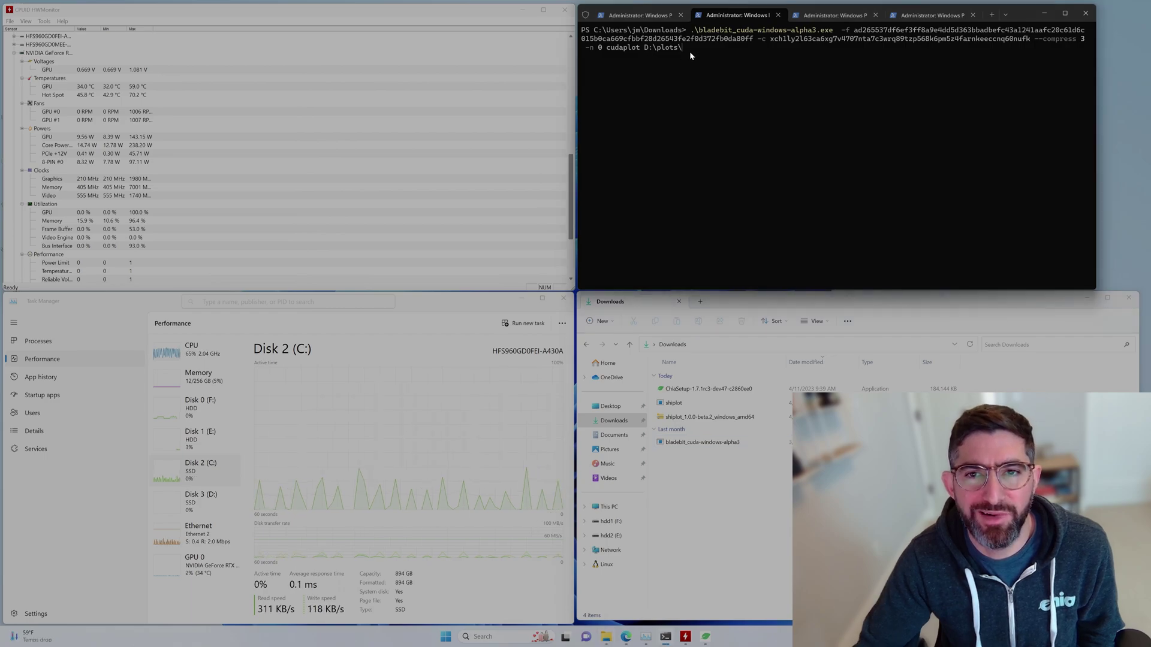
Step: Start the prepared bladebit_cuda plotting command with compression 3 to D:\plots\, and inspect the plots folder on drive D:
{"action": "key", "text": "Return"}
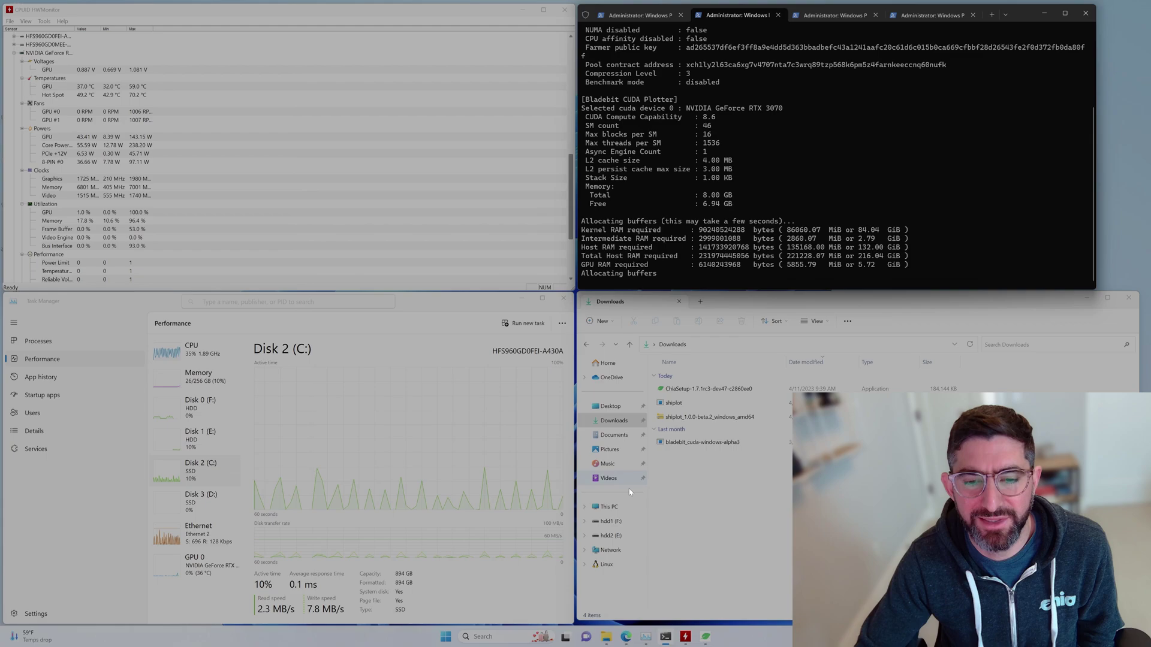
{"action": "left_click", "coordinate": [609, 506]}
{"action": "double_click", "coordinate": [829, 374]}
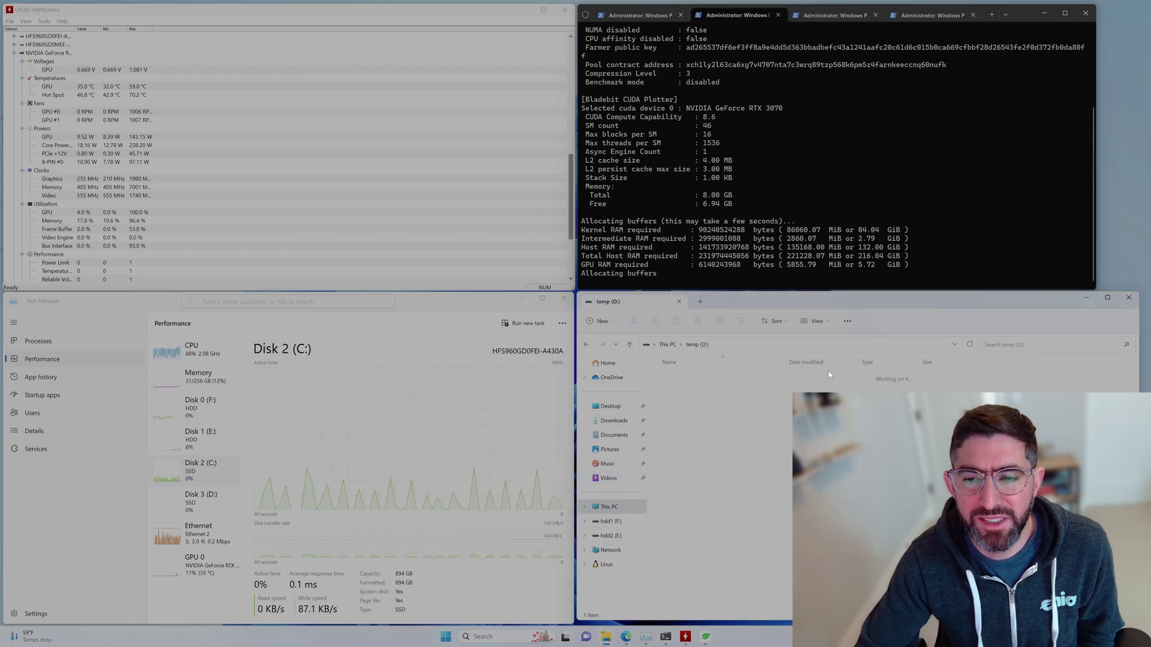
{"action": "double_click", "coordinate": [700, 378]}
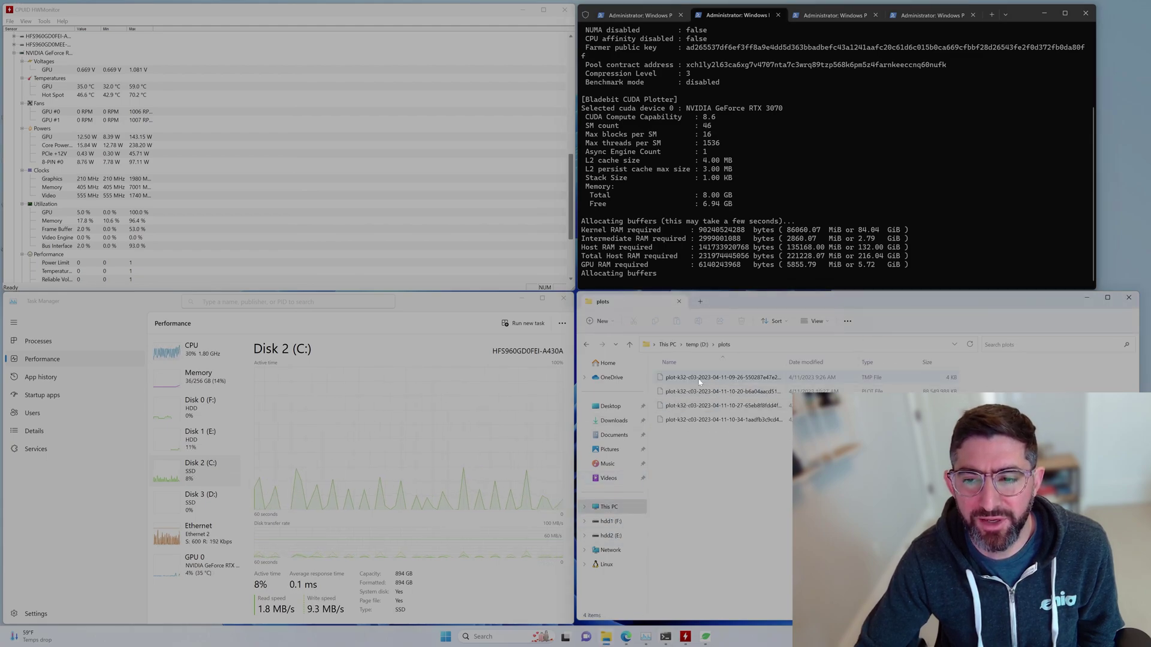
{"action": "left_click", "coordinate": [610, 405]}
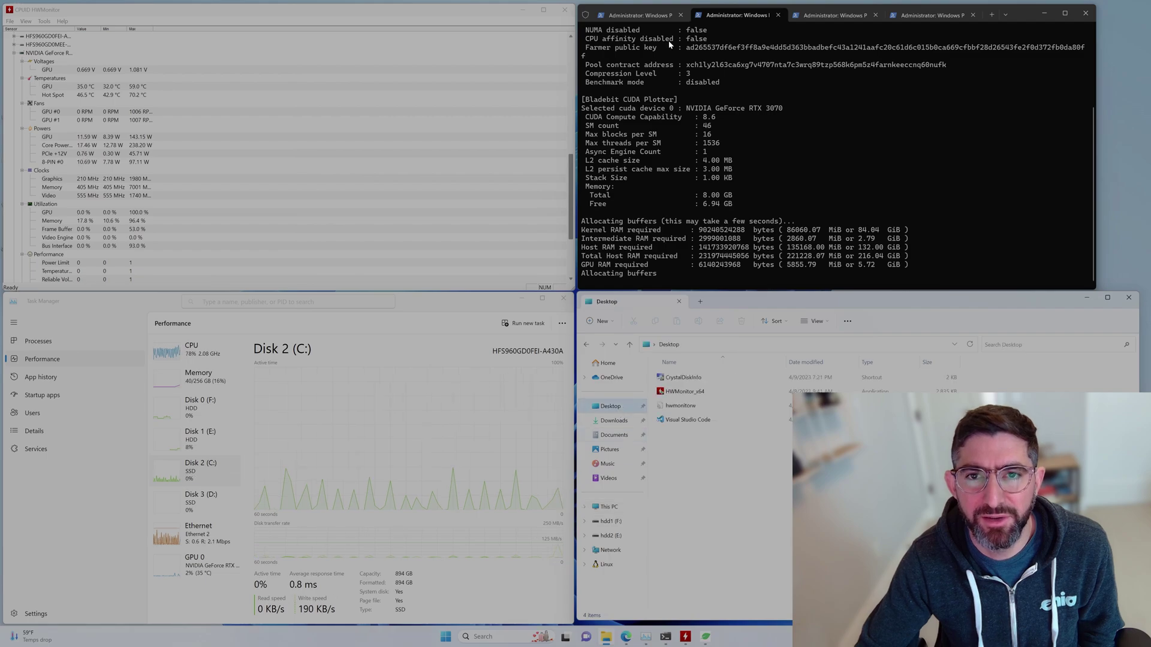
Step: Rerun shiplot in its terminal session with staging path D:/plots/ and destination paths F:/ and E:/
{"action": "left_click", "coordinate": [645, 17]}
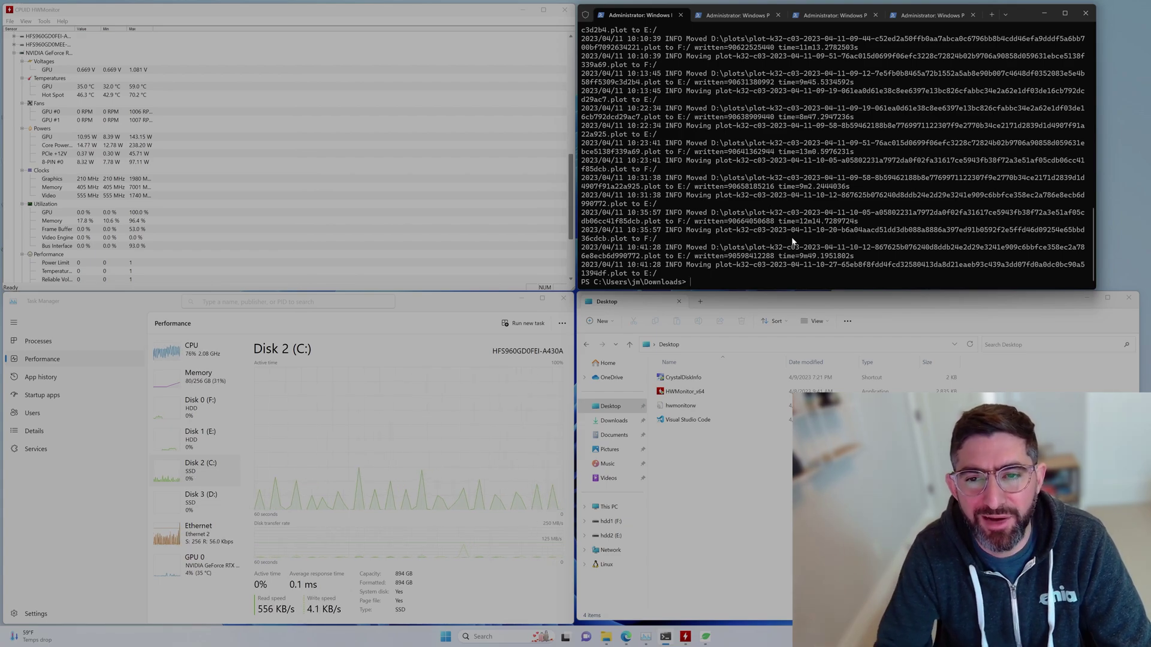
{"action": "key", "text": "Up"}
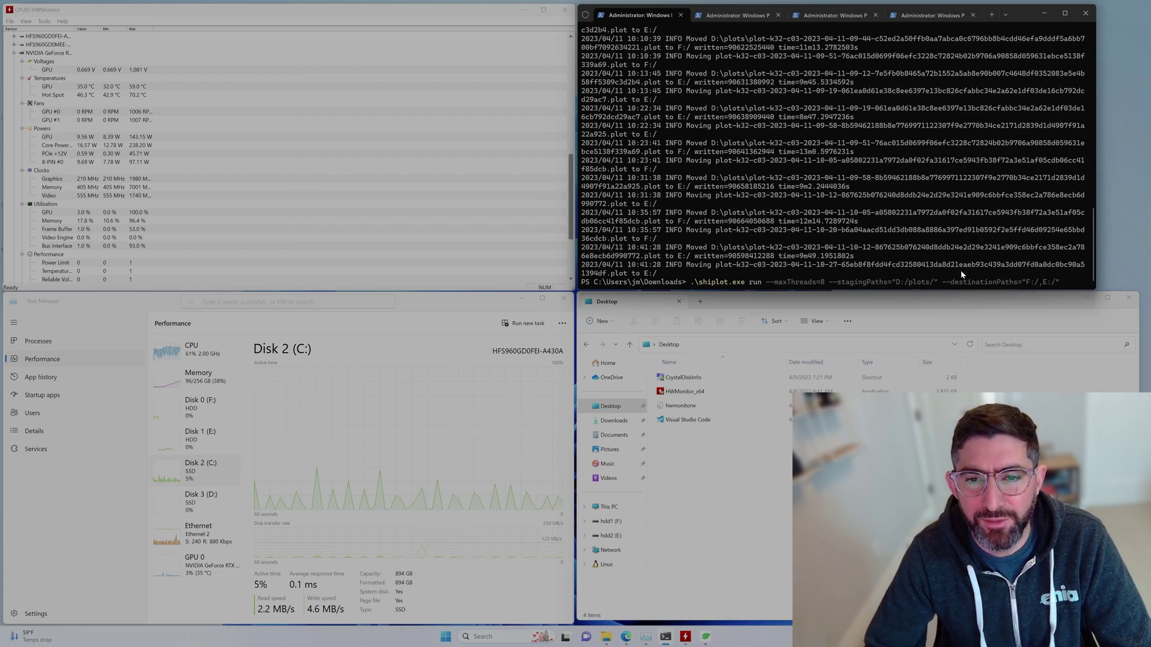
{"action": "key", "text": "Return"}
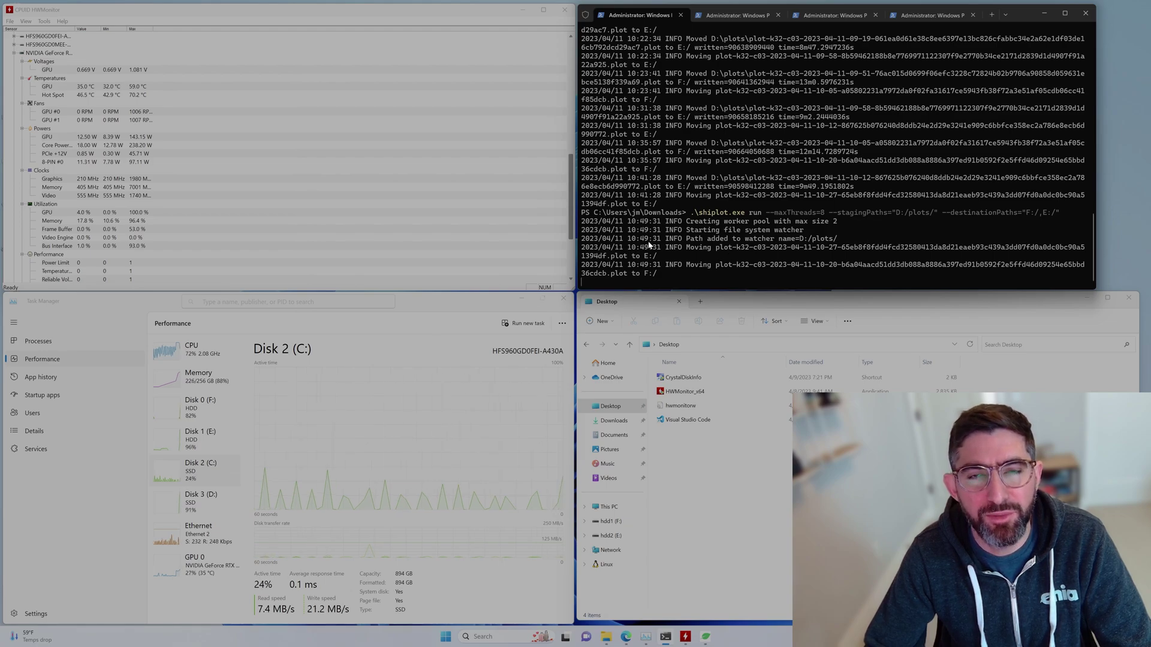
Step: View the drives in This PC and examine the activity of disks D:, E: and F: in Task Manager
{"action": "left_click", "coordinate": [609, 506]}
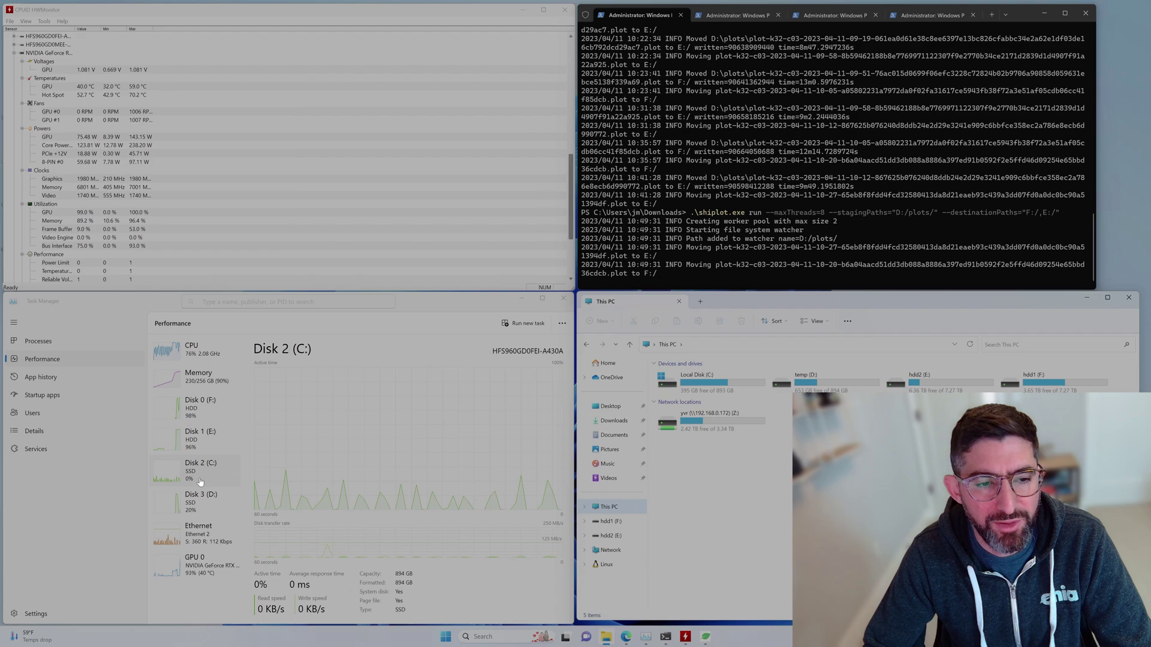
{"action": "left_click", "coordinate": [202, 504]}
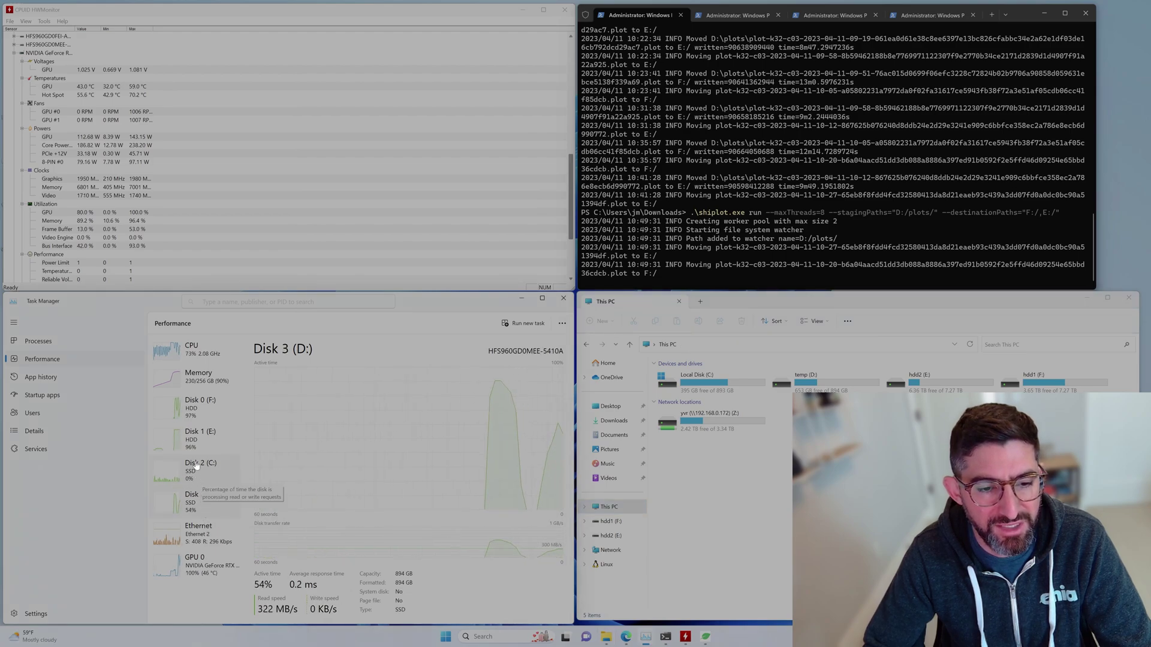
{"action": "left_click", "coordinate": [208, 444]}
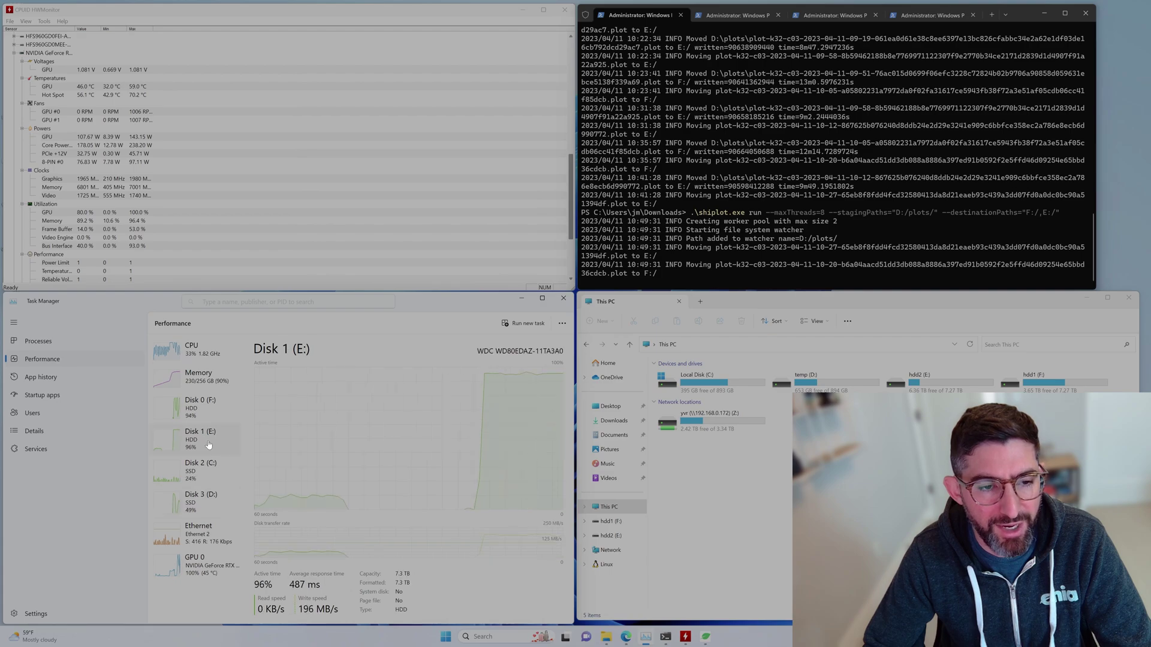
{"action": "left_click", "coordinate": [201, 405]}
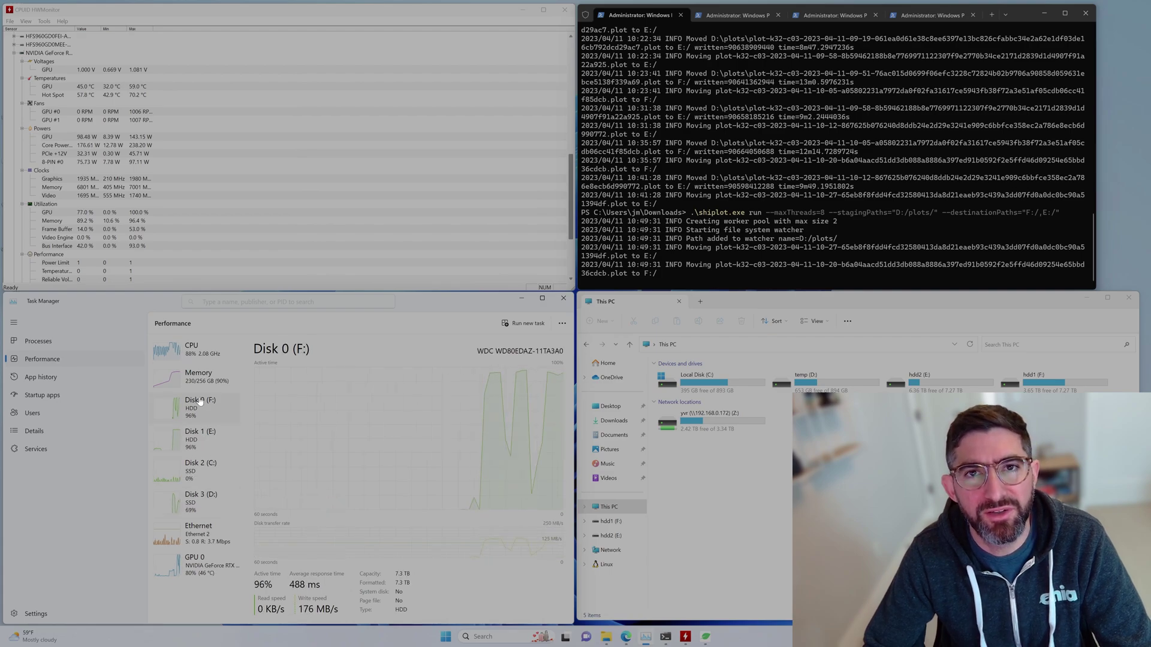
{"action": "left_click", "coordinate": [193, 439]}
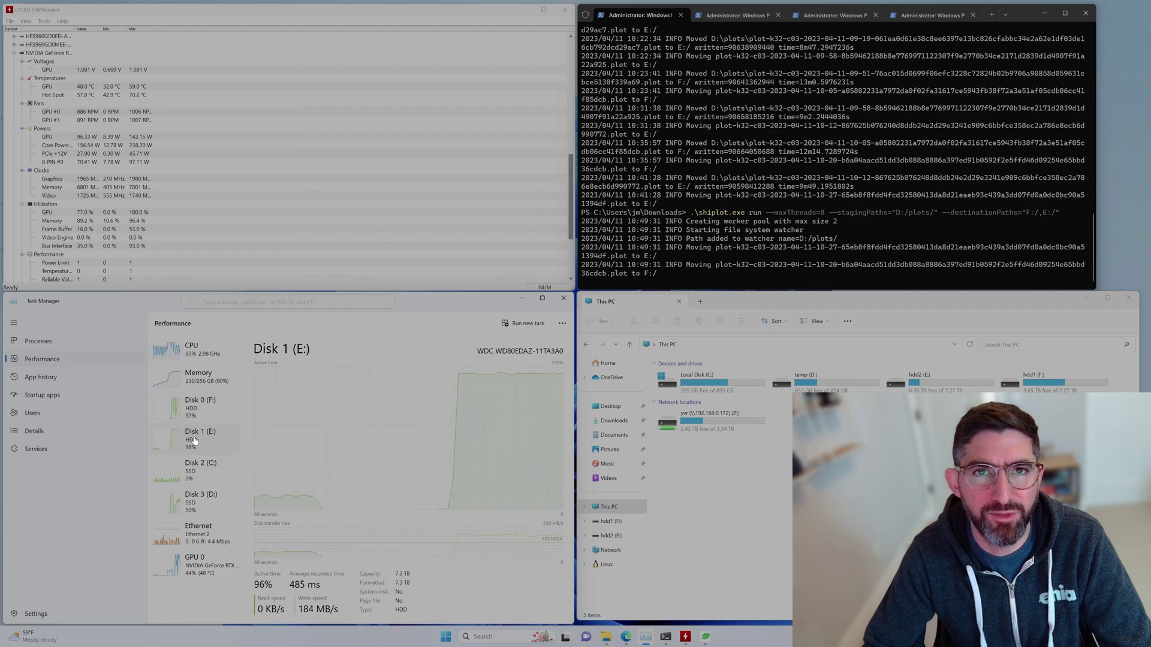
{"action": "left_click", "coordinate": [209, 405]}
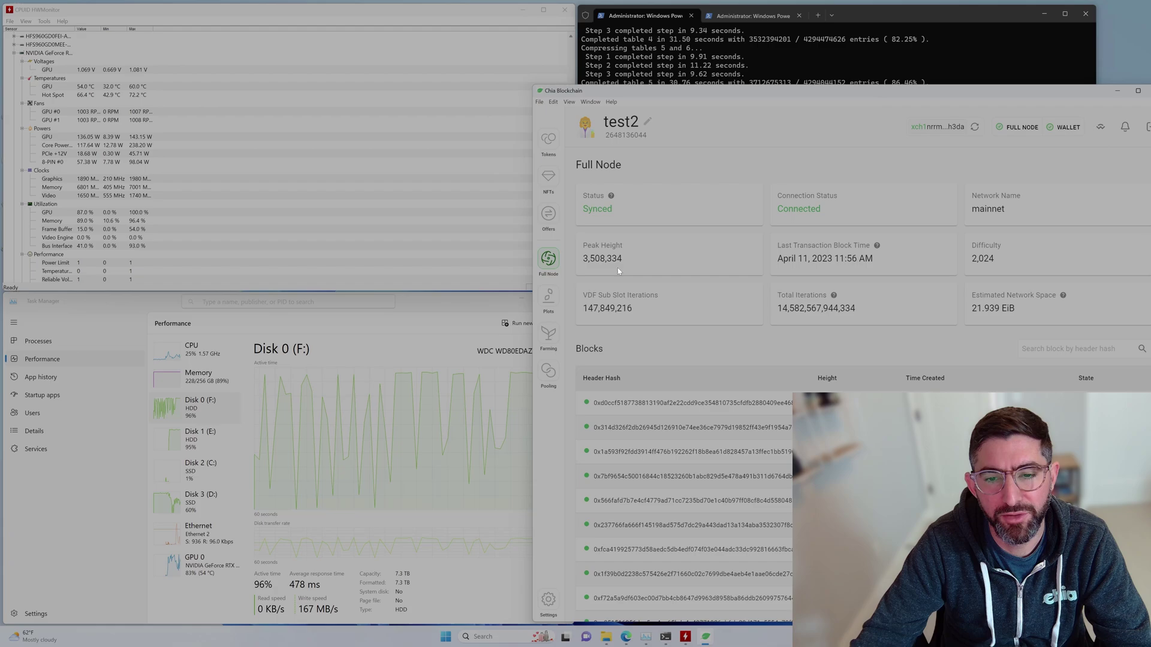
Step: Examine the completion time of Plot 1 in the plotter output, and view the shiplot move log
{"action": "left_click", "coordinate": [716, 74]}
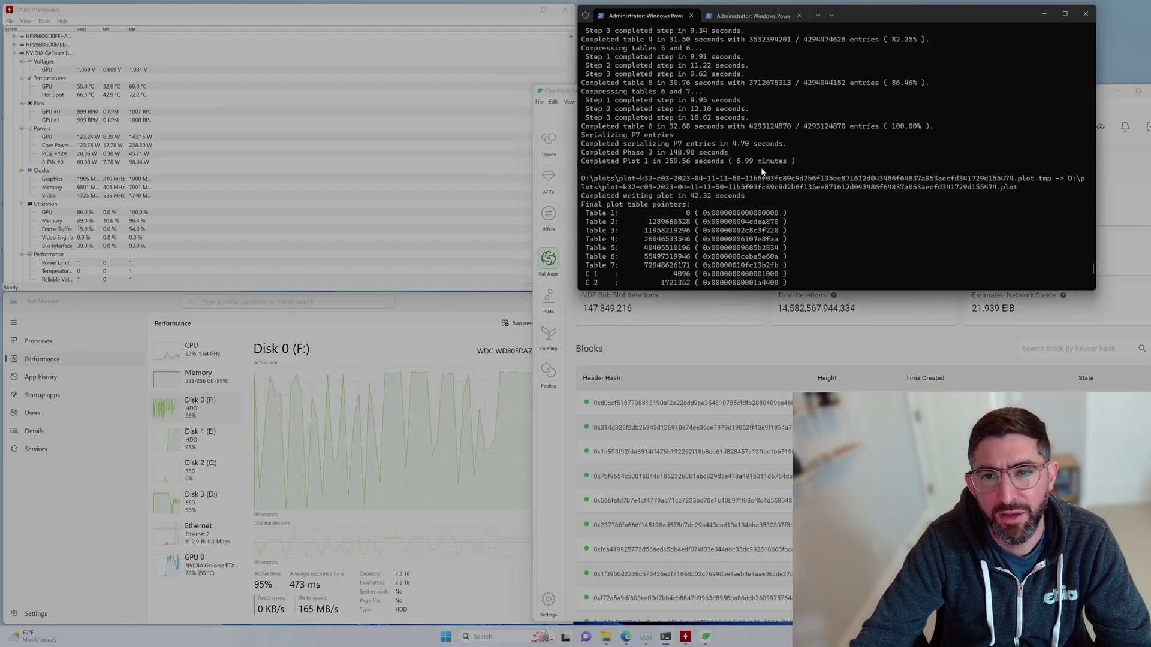
{"action": "left_click_drag", "start_coordinate": [664, 162], "coordinate": [680, 162]}
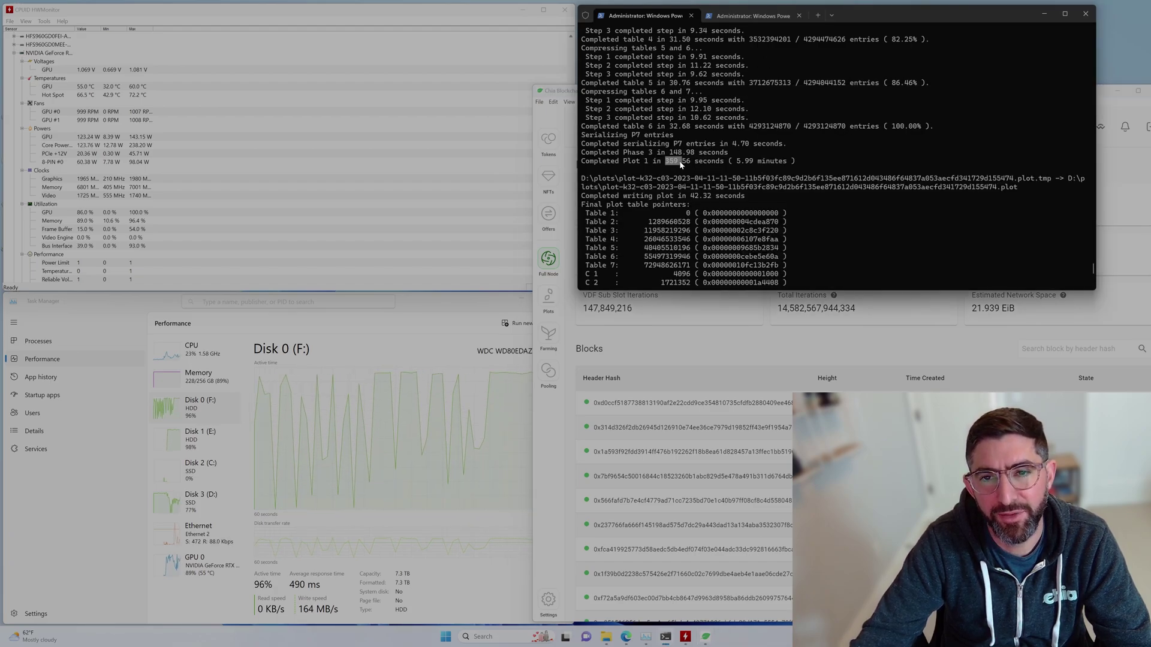
{"action": "left_click", "coordinate": [736, 159]}
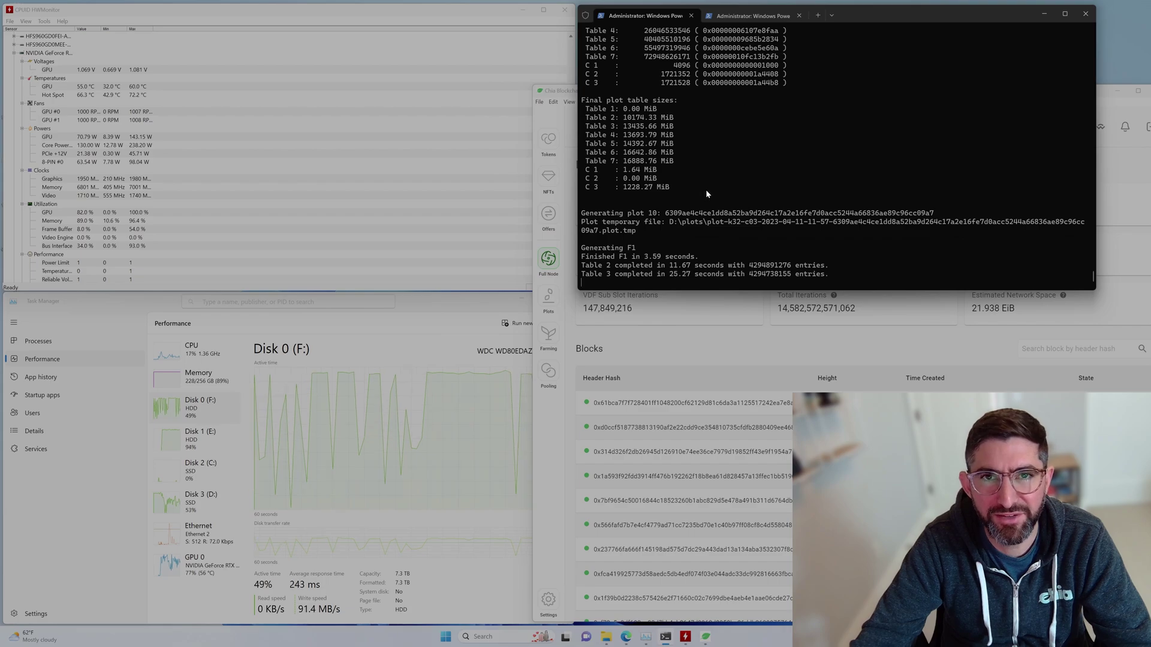
{"action": "left_click", "coordinate": [717, 14]}
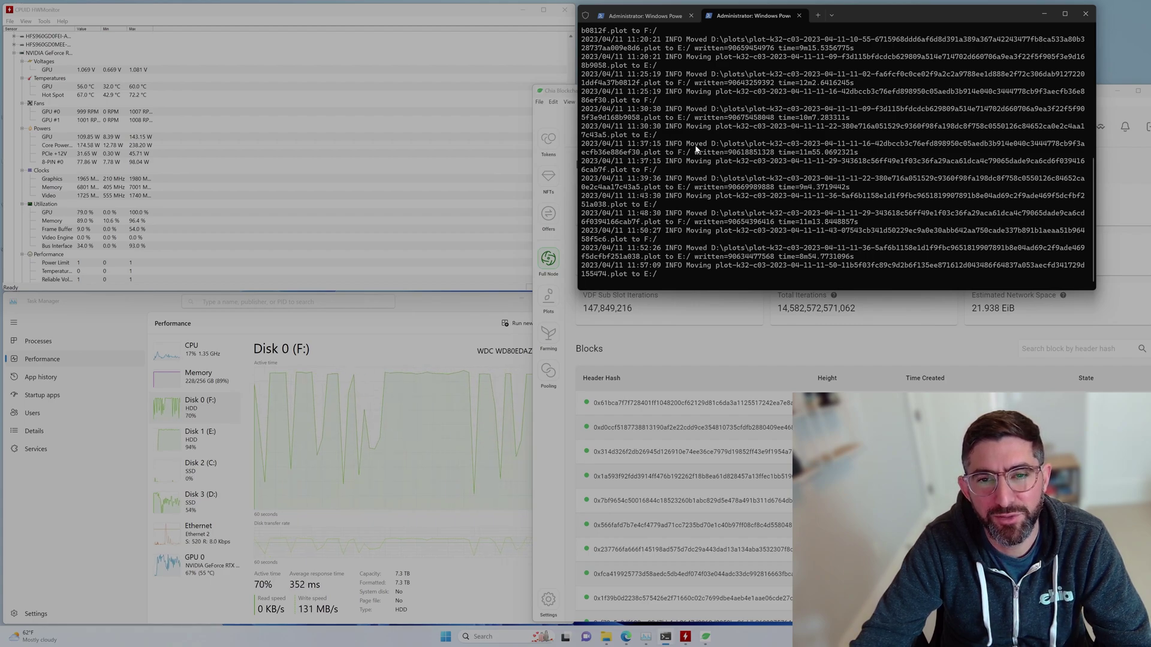
Step: Switch to the Chia Blockchain window, open its plots overview, and highlight the first plot's size
{"action": "left_click", "coordinate": [558, 272]}
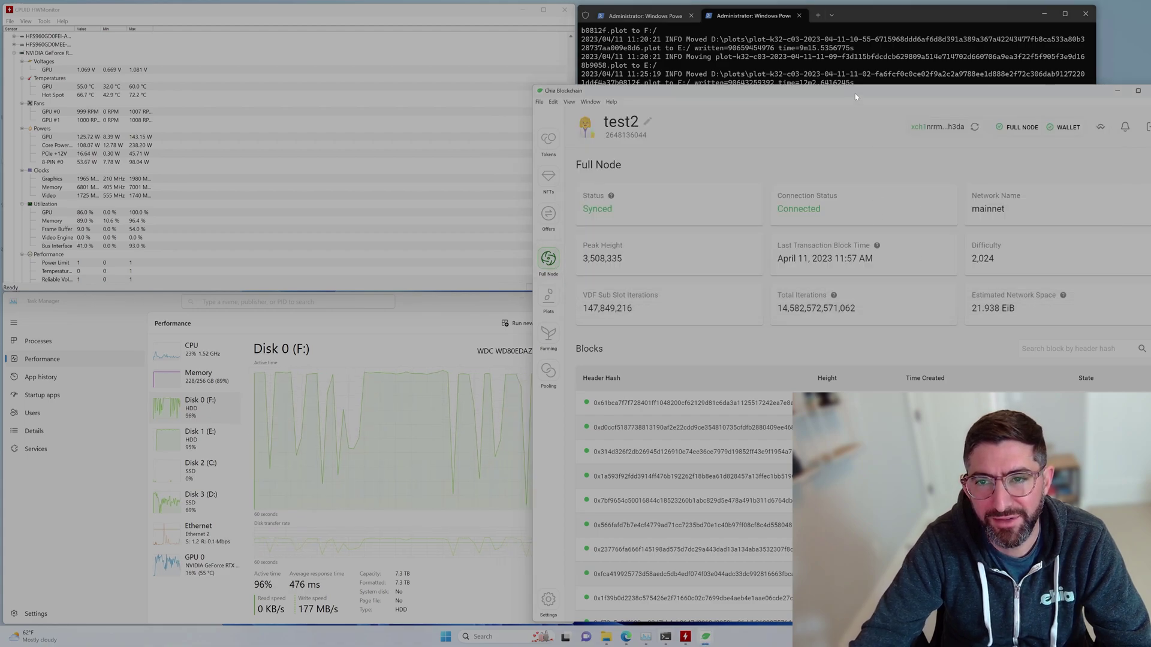
{"action": "left_click_drag", "start_coordinate": [845, 91], "coordinate": [811, 87]}
{"action": "left_click", "coordinate": [513, 297]}
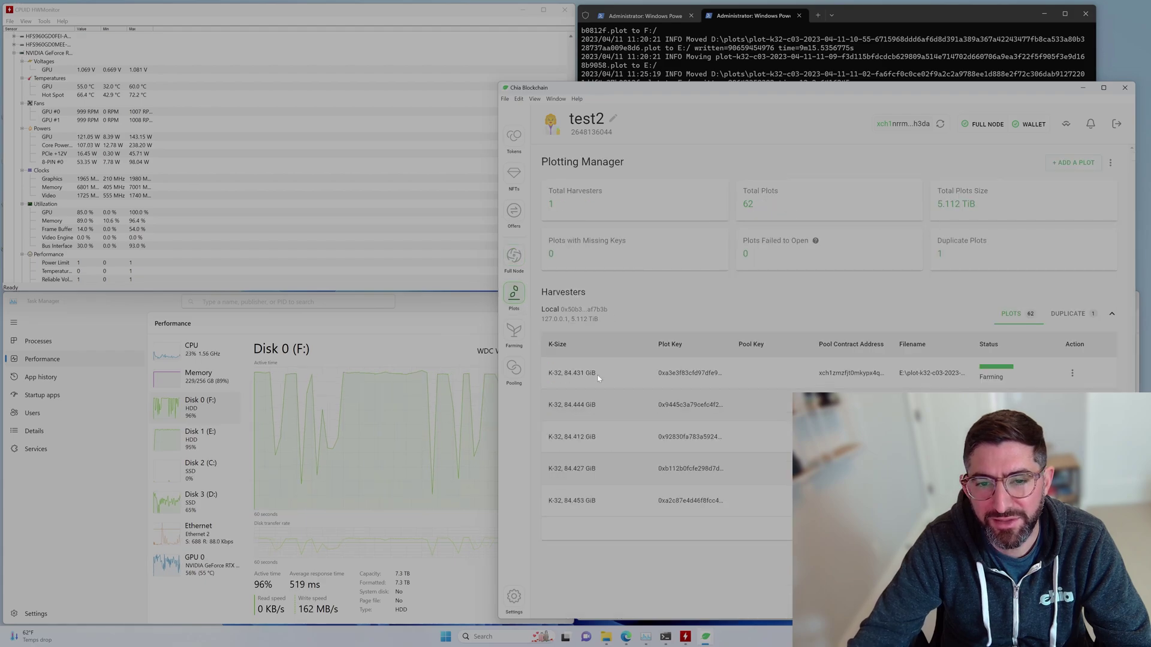
{"action": "double_click", "coordinate": [568, 374]}
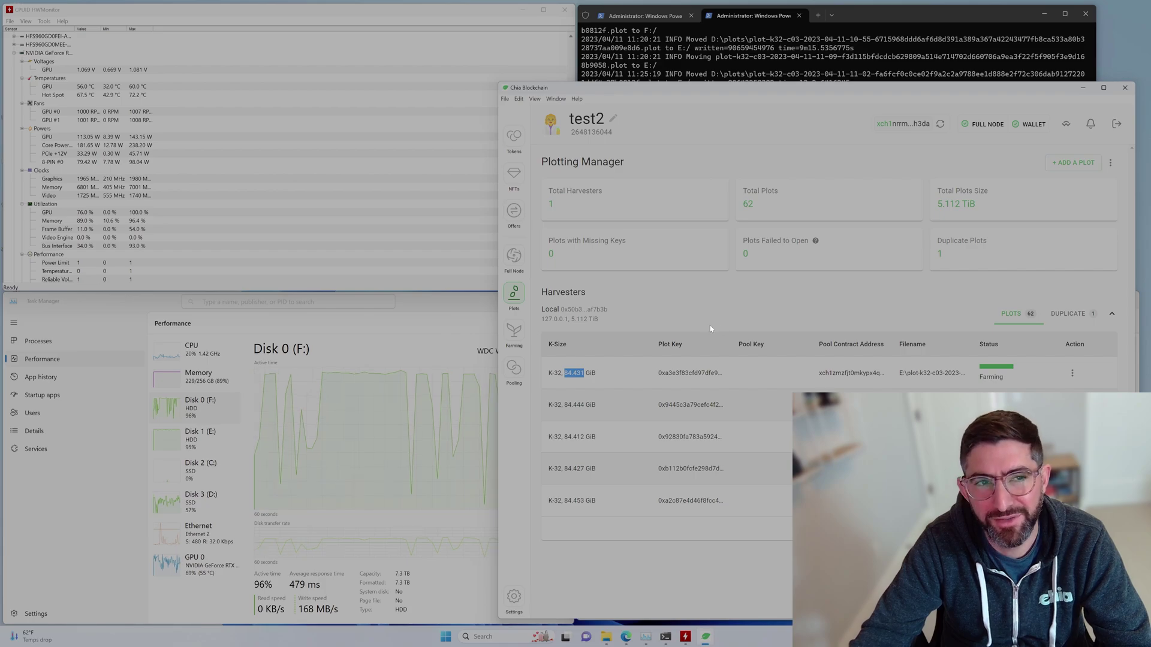
Step: Check the CPU performance in Task Manager, and return to the Chia Blockchain window
{"action": "left_click", "coordinate": [172, 355]}
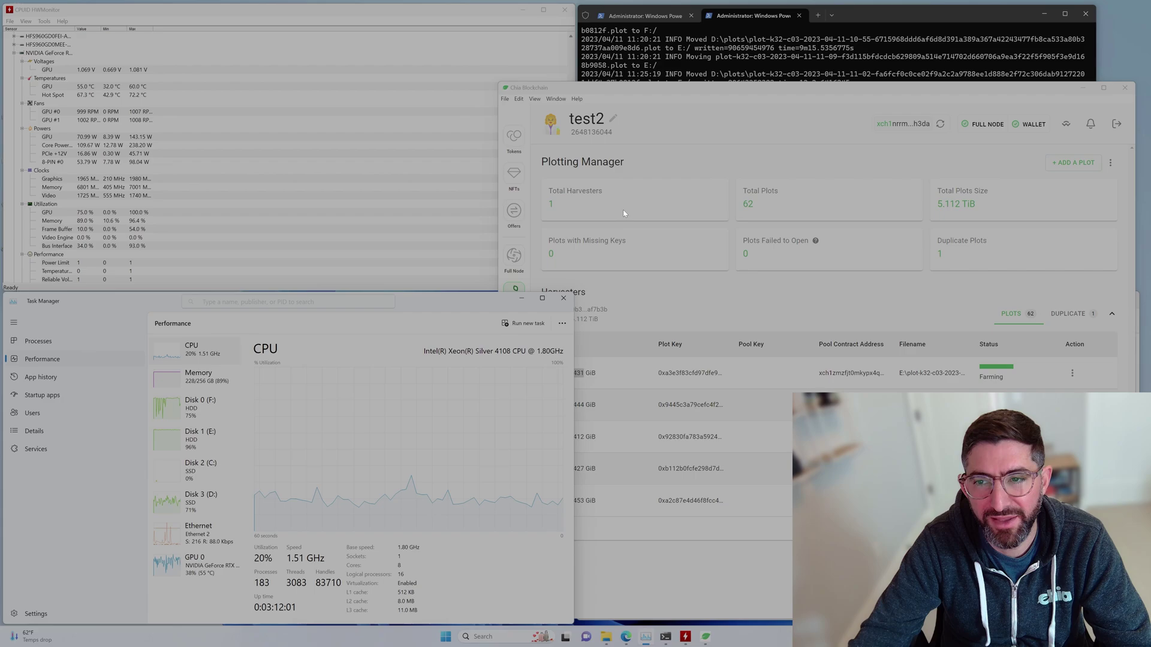
{"action": "left_click", "coordinate": [650, 93]}
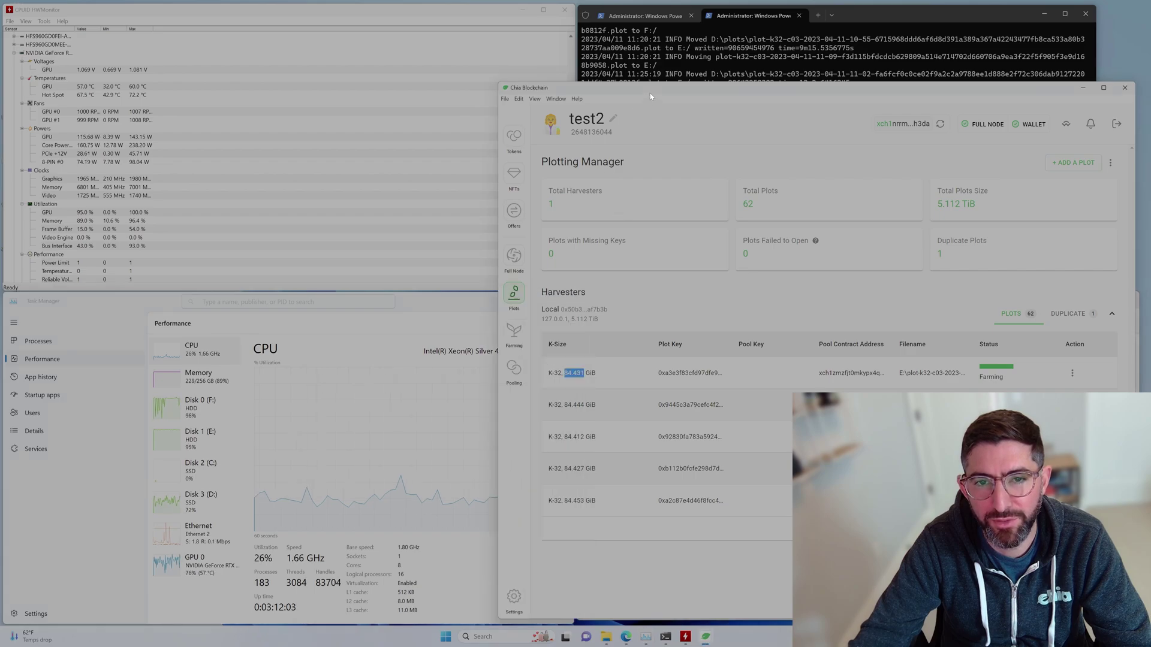